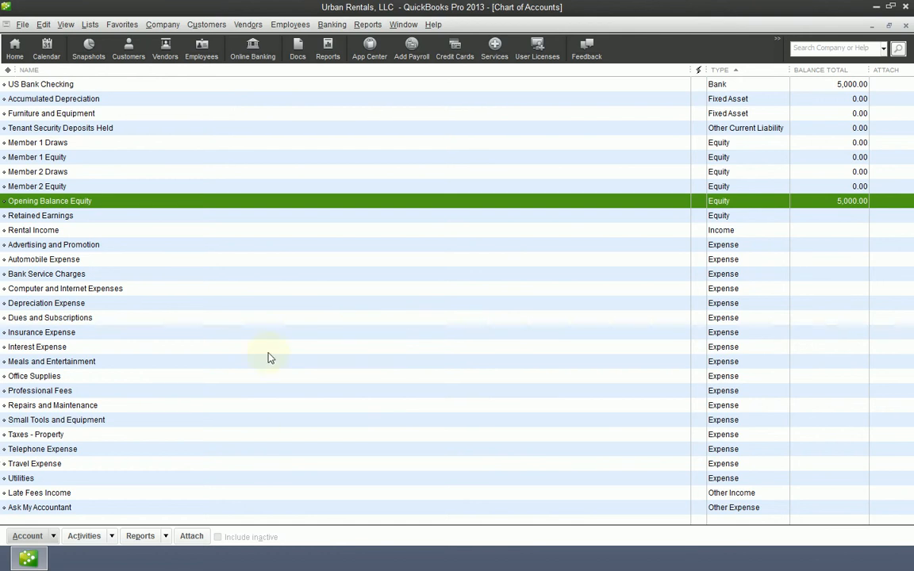
Step: Start adding a new account of type Bank to the chart of accounts
click(38, 543)
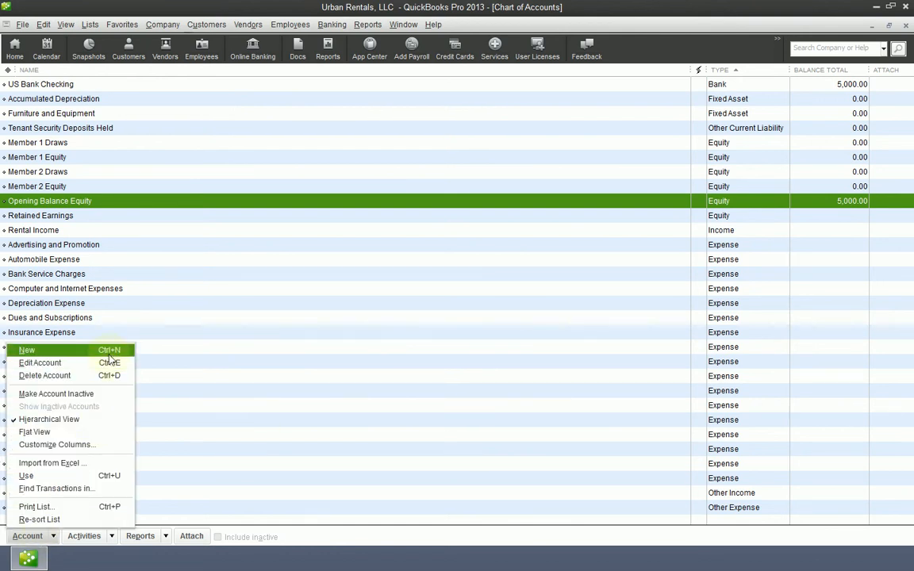
click(446, 477)
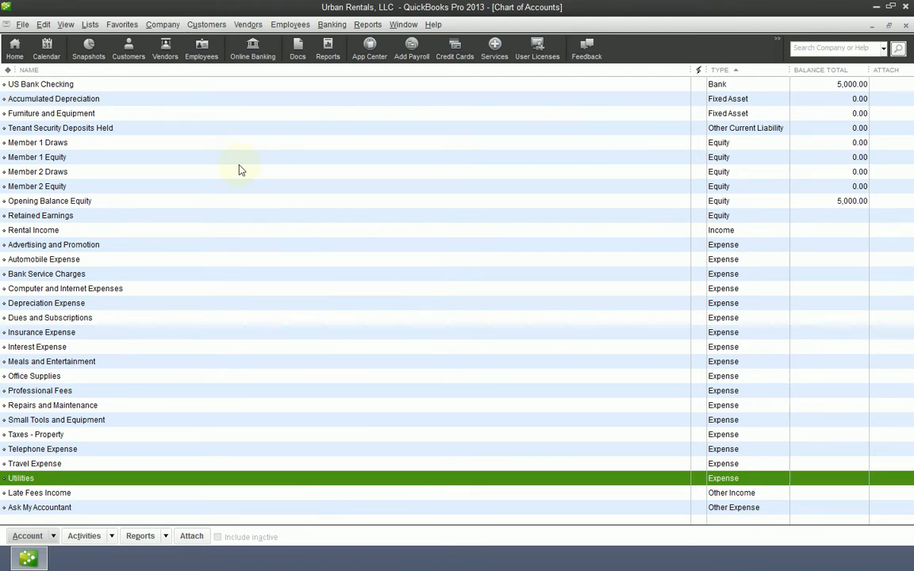
key(ctrl+n)
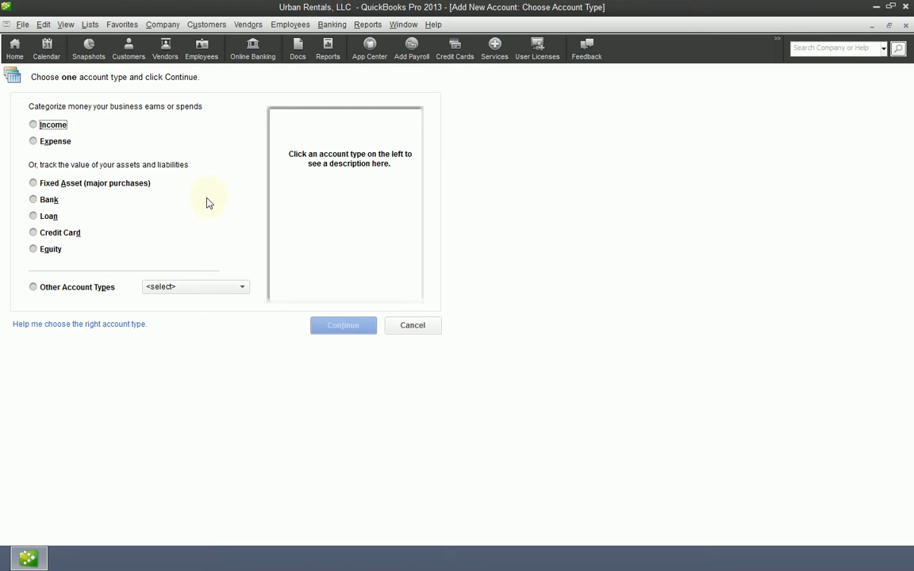
click(36, 201)
click(337, 326)
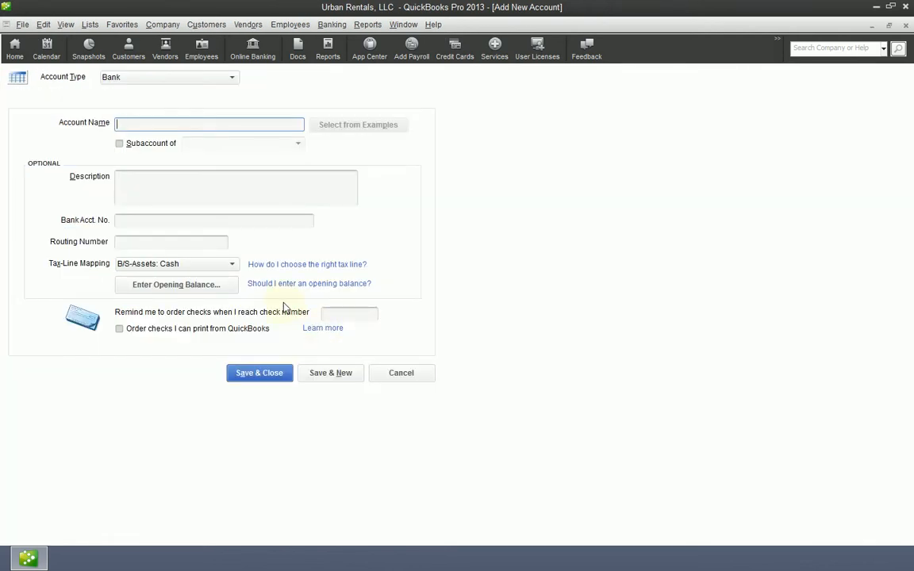
Step: Name the new bank account US Bank Savings
text(US Bank Savings)
Step: Fill in the bank account number and routing number, leaving the description empty
key(Tab)
key(Tab)
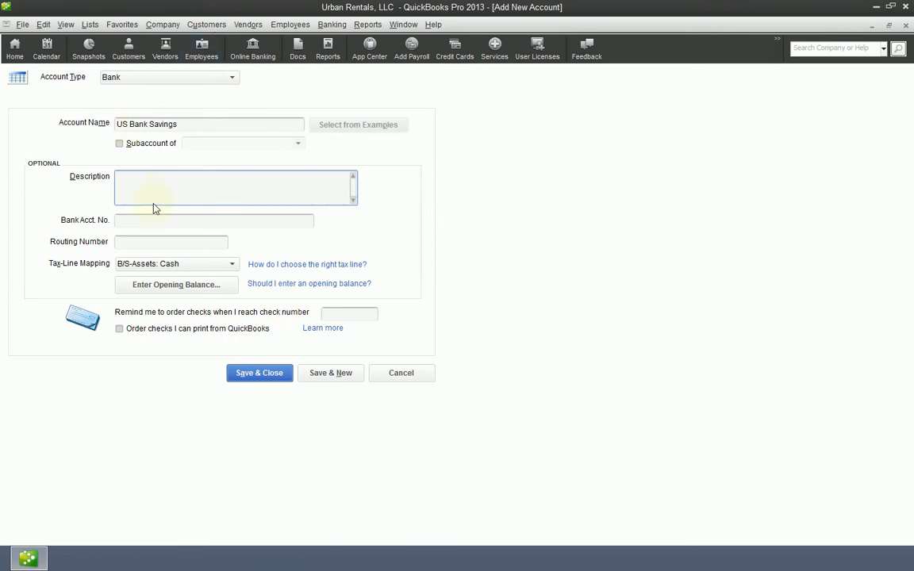
key(Tab)
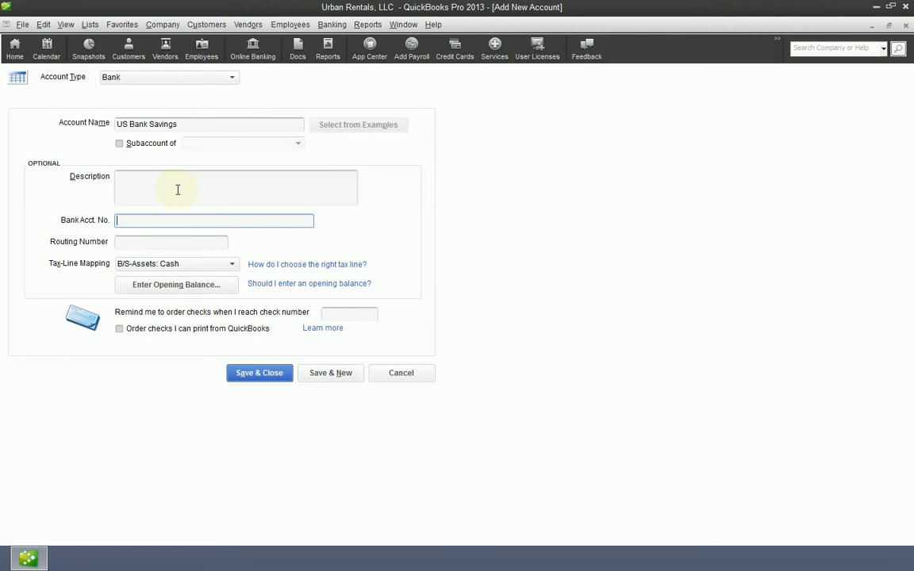
text(9999999999)
key(Tab)
text(333333333)
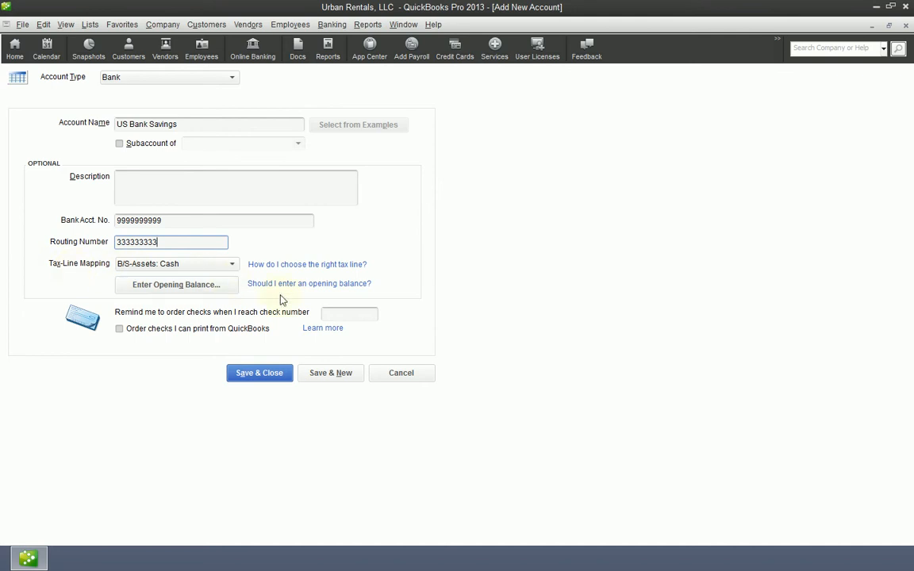
Step: Examine the help article on whether to enter an opening balance for a company bank account and close the help windows
click(314, 286)
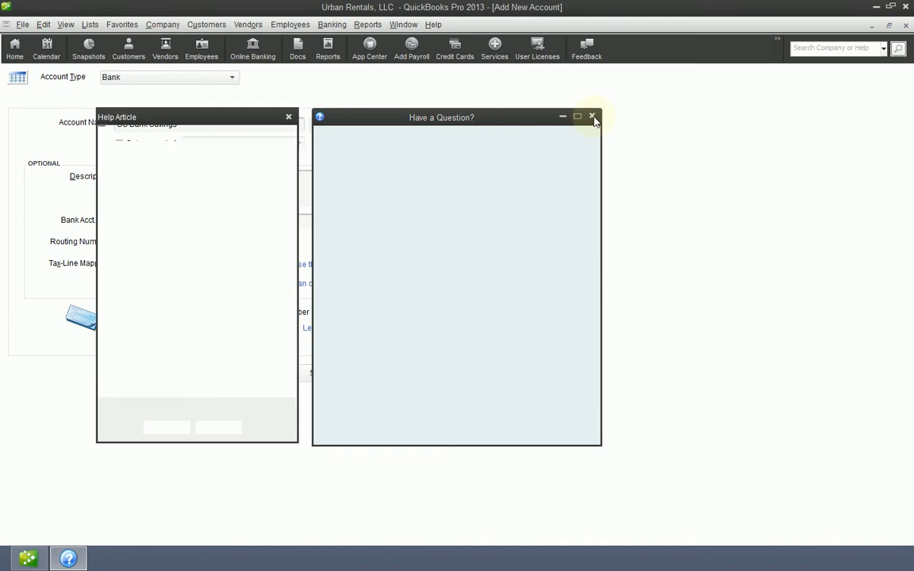
click(591, 117)
click(288, 118)
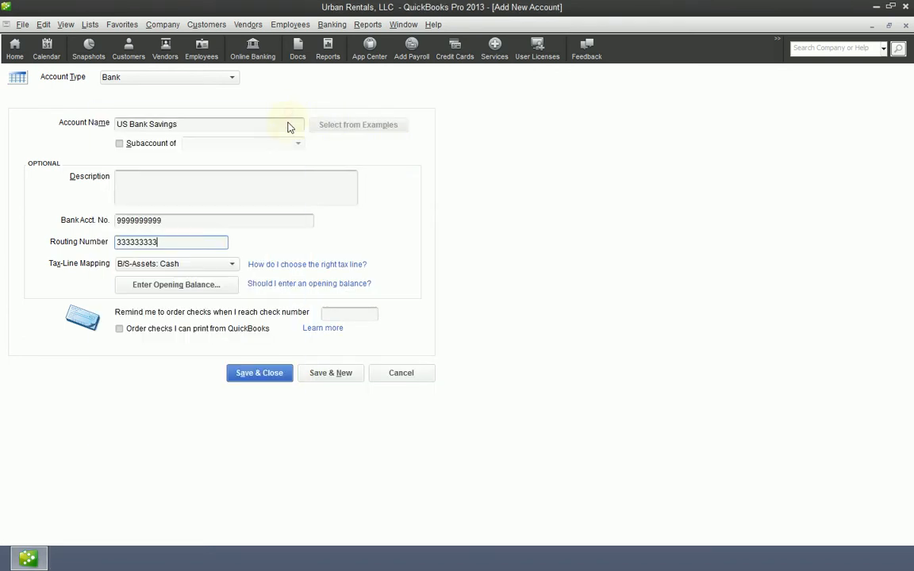
click(290, 283)
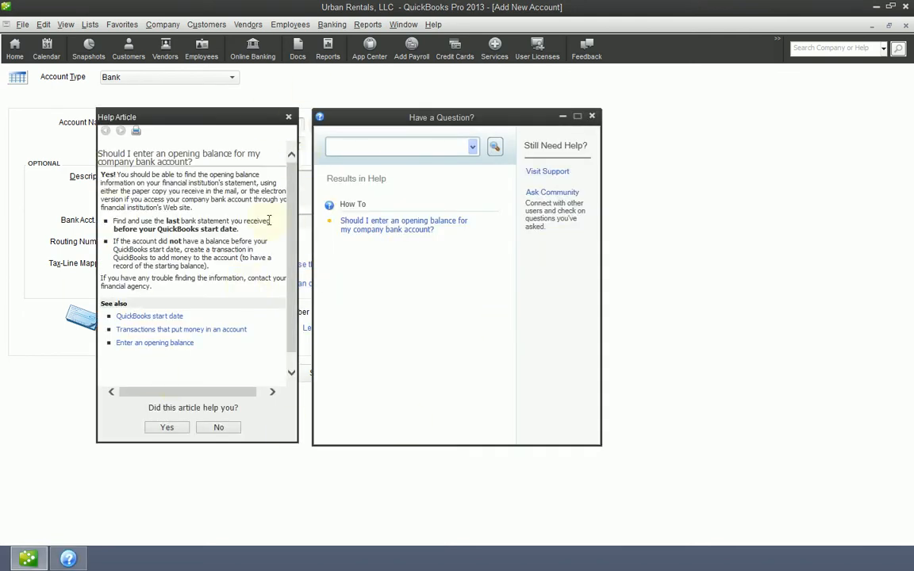
click(288, 116)
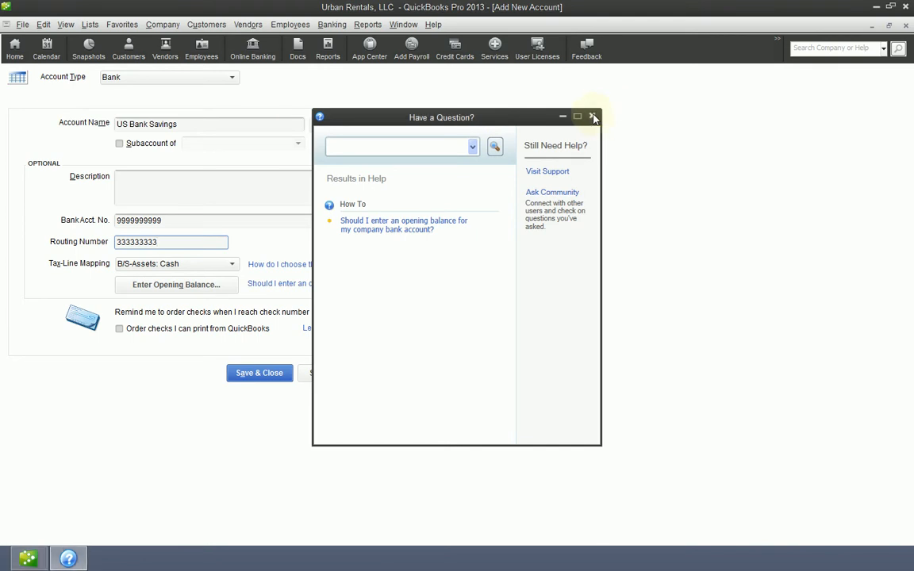
click(591, 118)
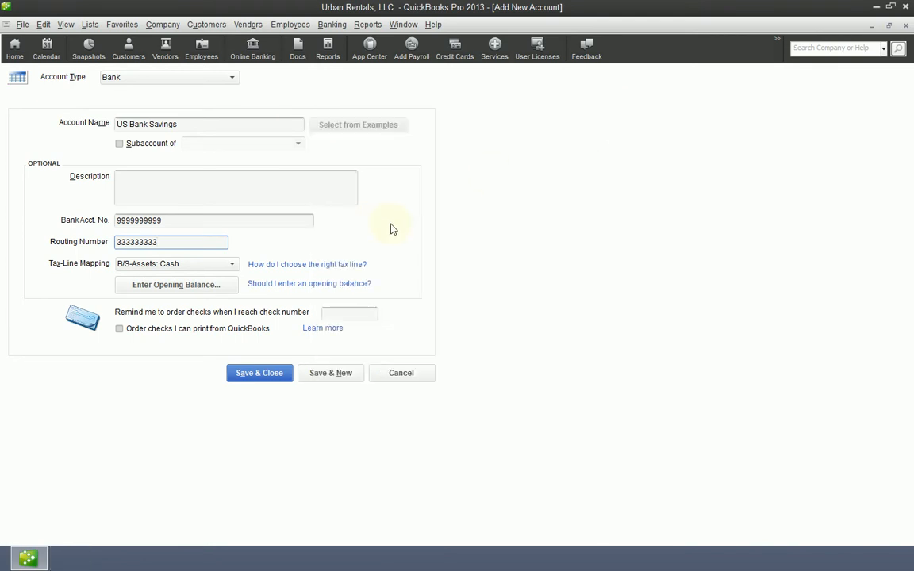
click(335, 284)
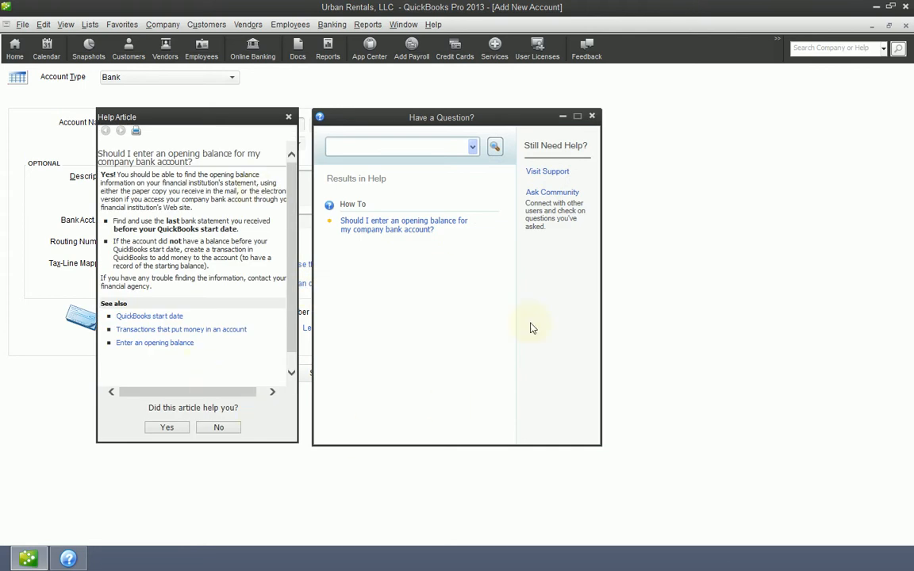
click(592, 117)
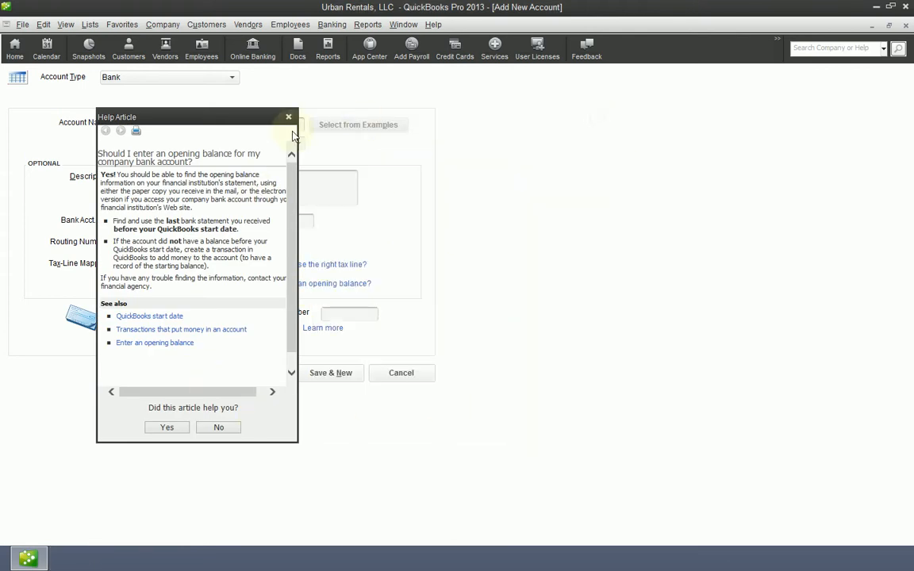
click(289, 116)
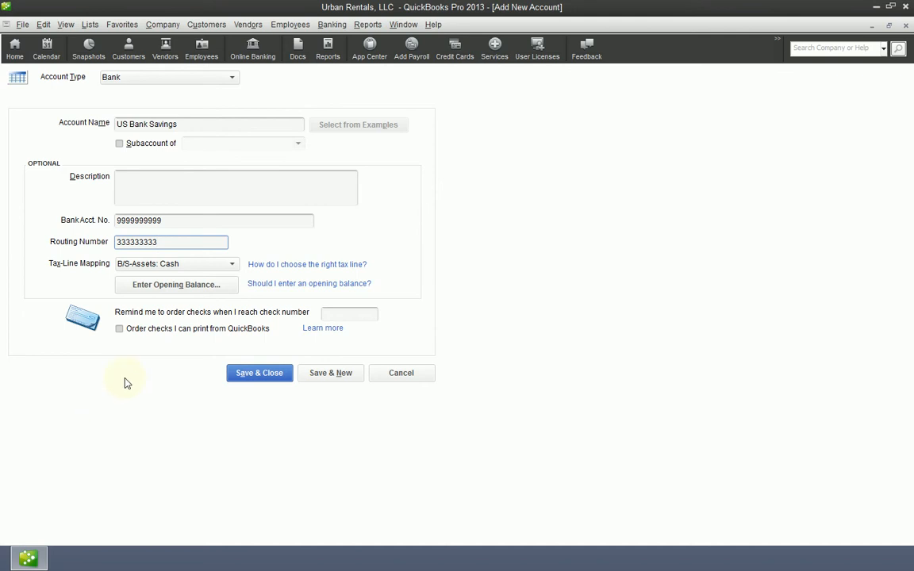
Step: Enter the account's opening balance with a statement ending balance of 15,000.00 and an ending date of 12/31/2012
click(202, 287)
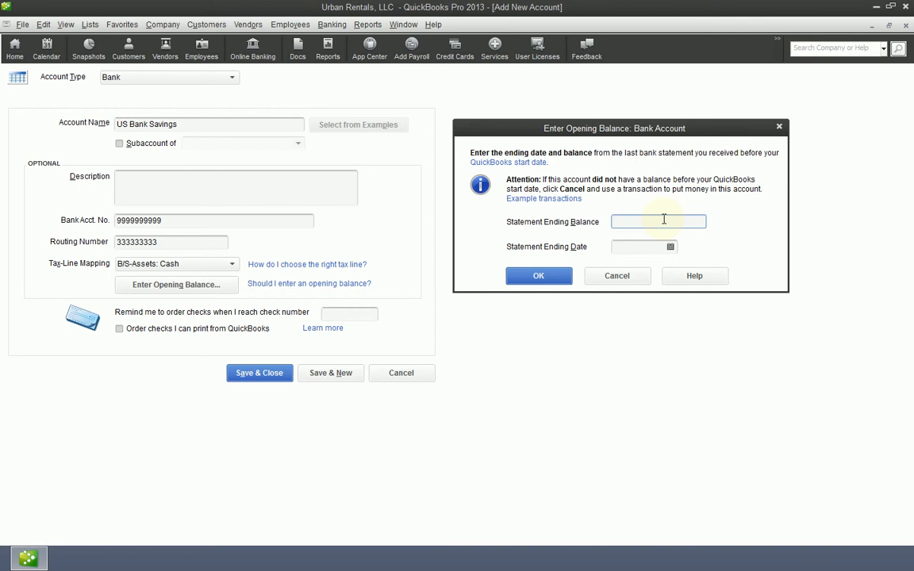
click(619, 247)
text(12.31.20)
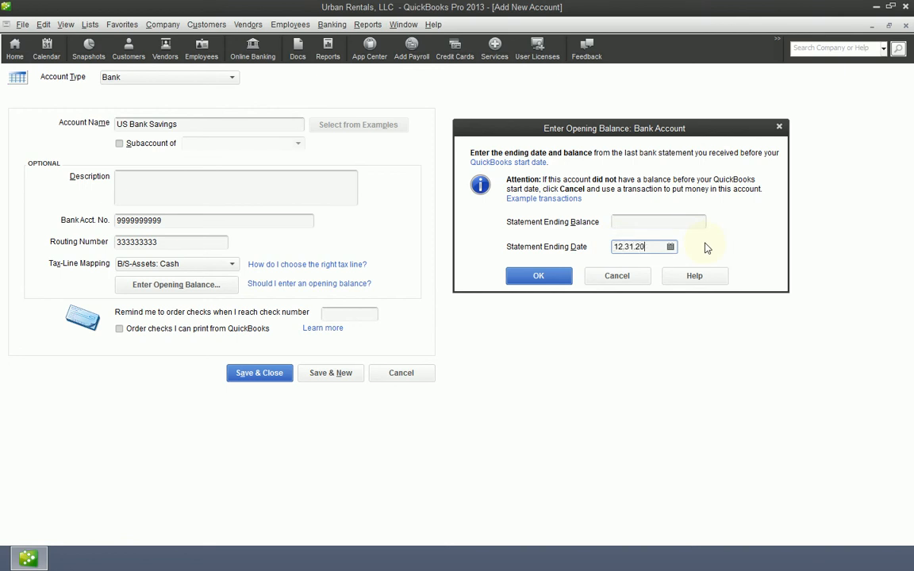
text(12)
click(637, 221)
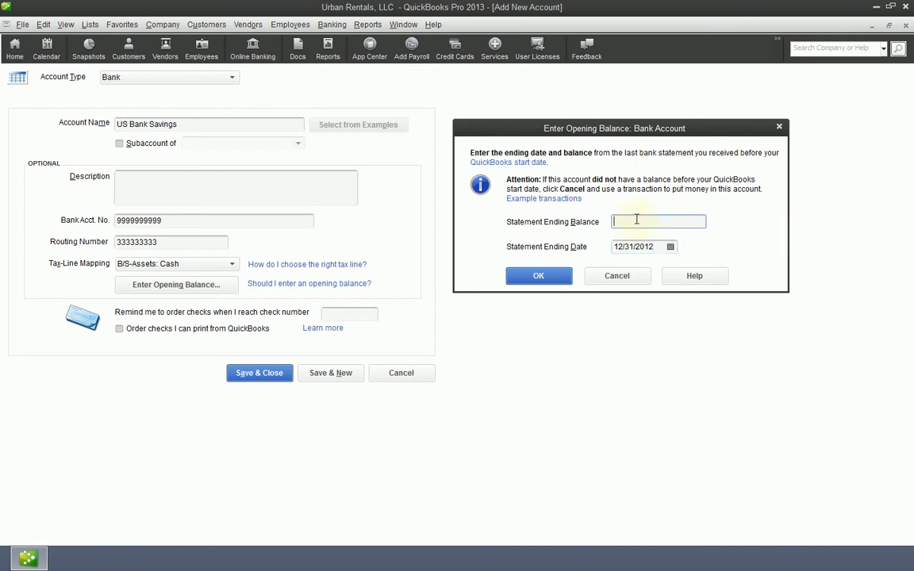
text(15000)
key(Tab)
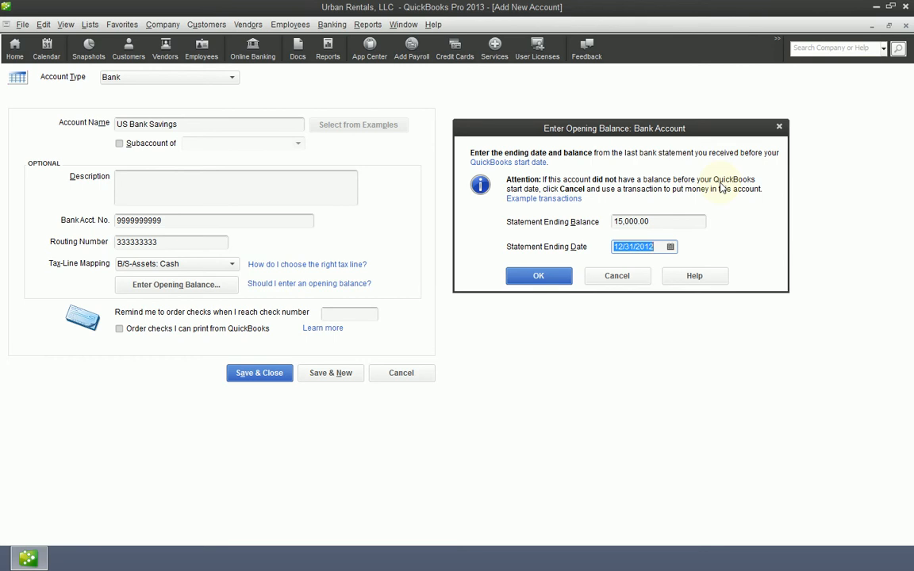
Step: Set the statement ending date to 06/30/2013 and the statement ending balance to 10,000.00
text(6/30)
key(shift+Tab)
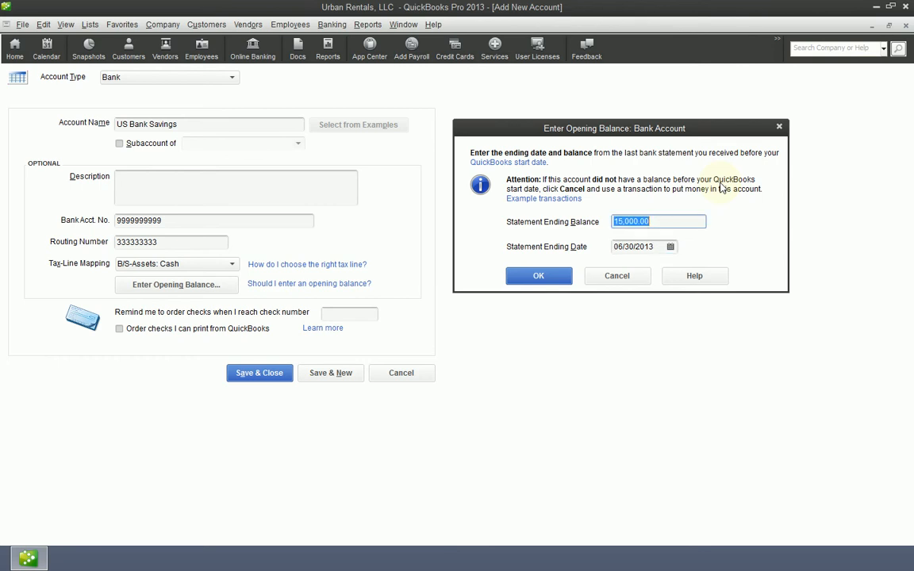
text(1)
text(0,000)
key(Tab)
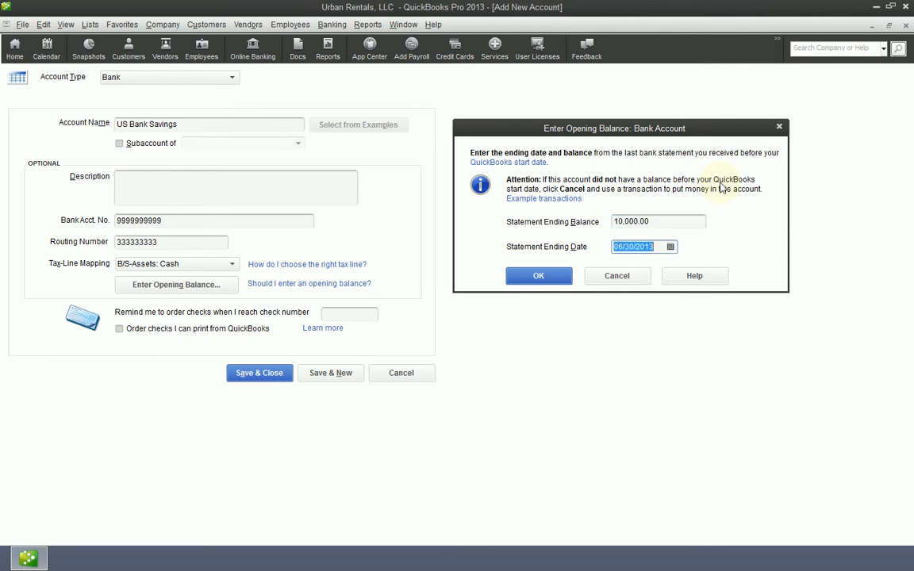
Step: Change the statement ending date to 12/31/2012 and the statement ending balance to 15,000.00
key(shift+Tab)
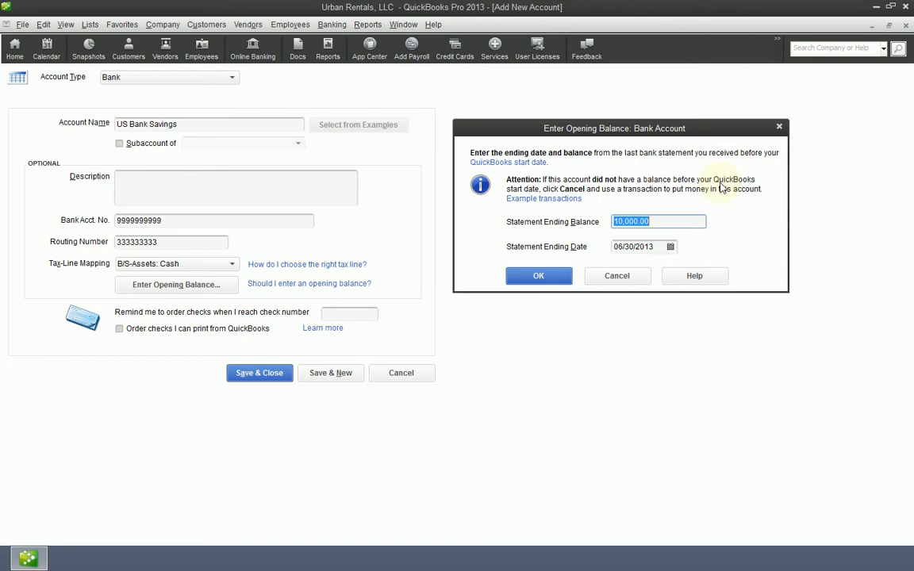
key(Tab)
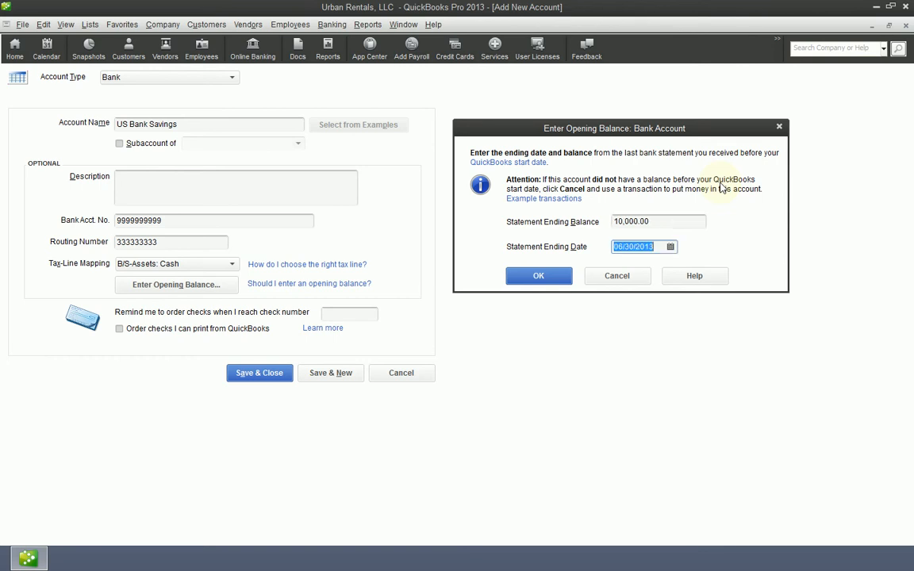
key(shift+Tab)
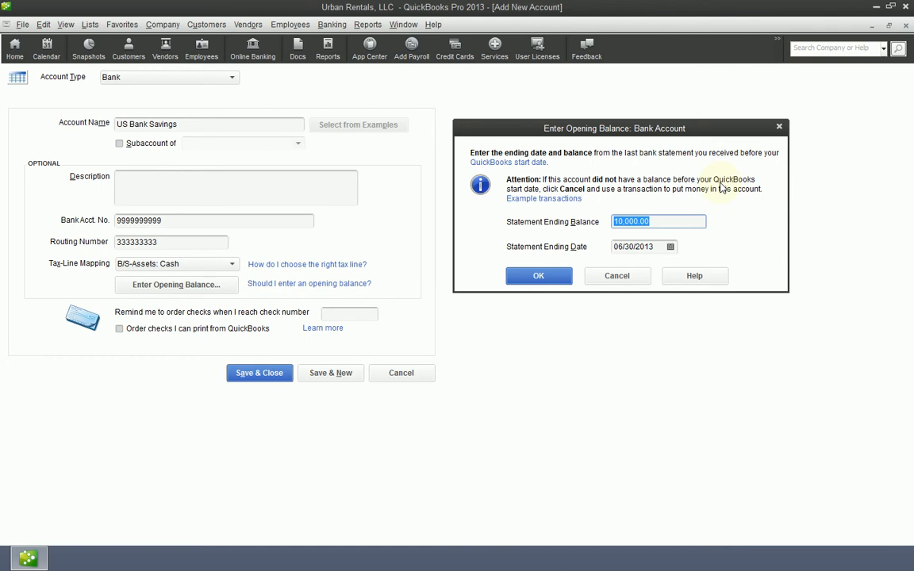
key(Tab)
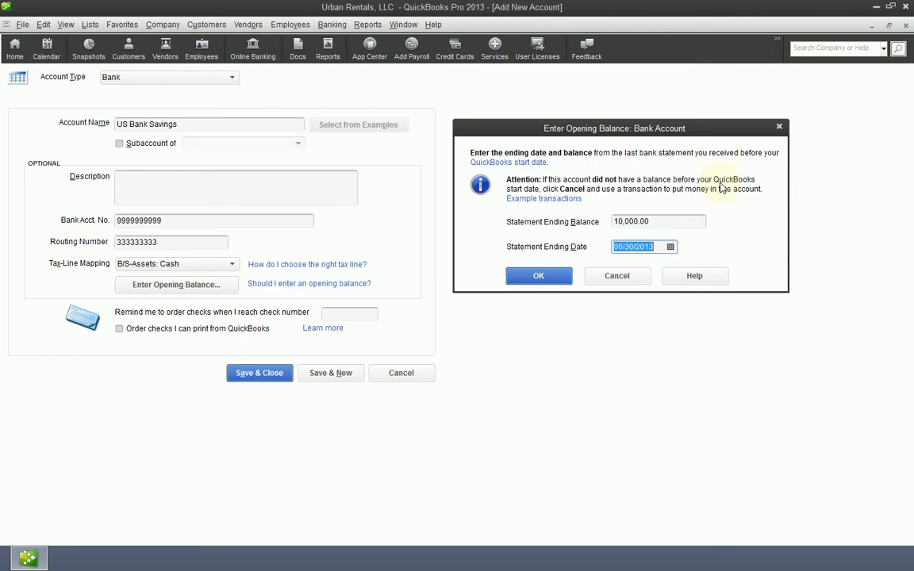
text(12.31.2012)
key(shift+Tab)
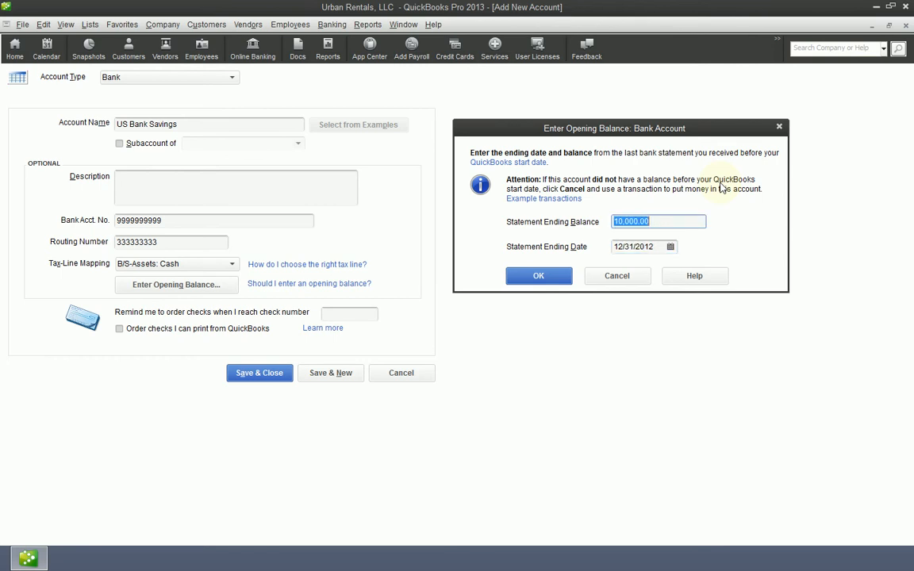
text(15000)
key(Tab)
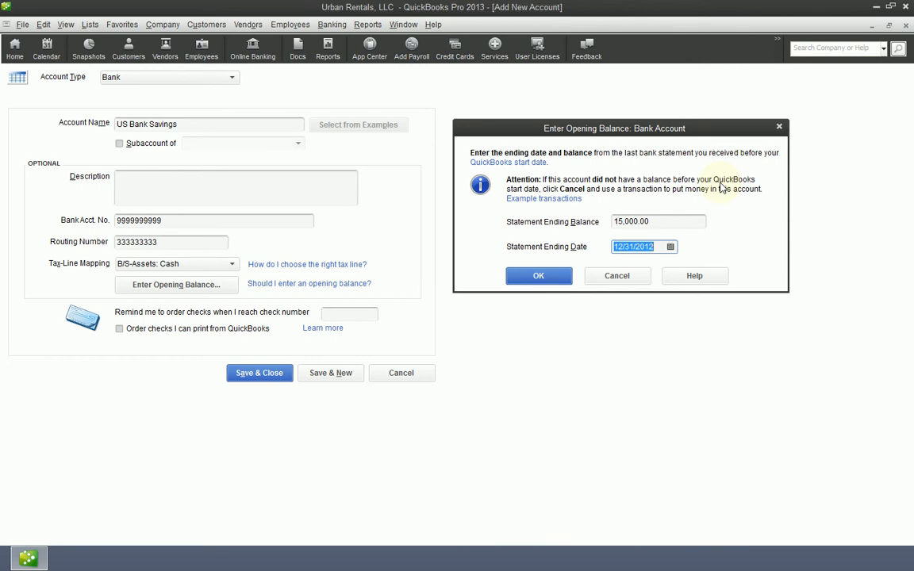
Step: Re-enter 12/31/2012 as the statement ending date
key(shift+Tab)
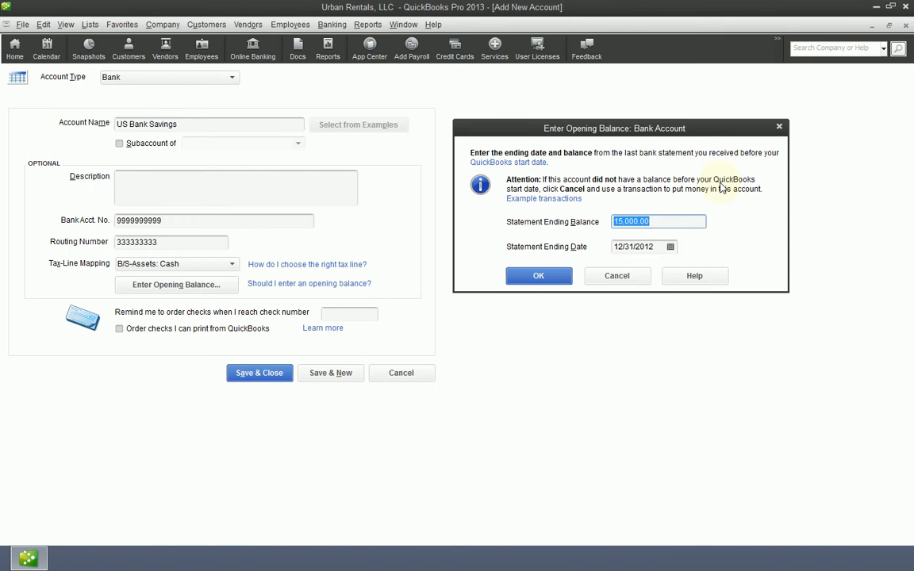
key(Tab)
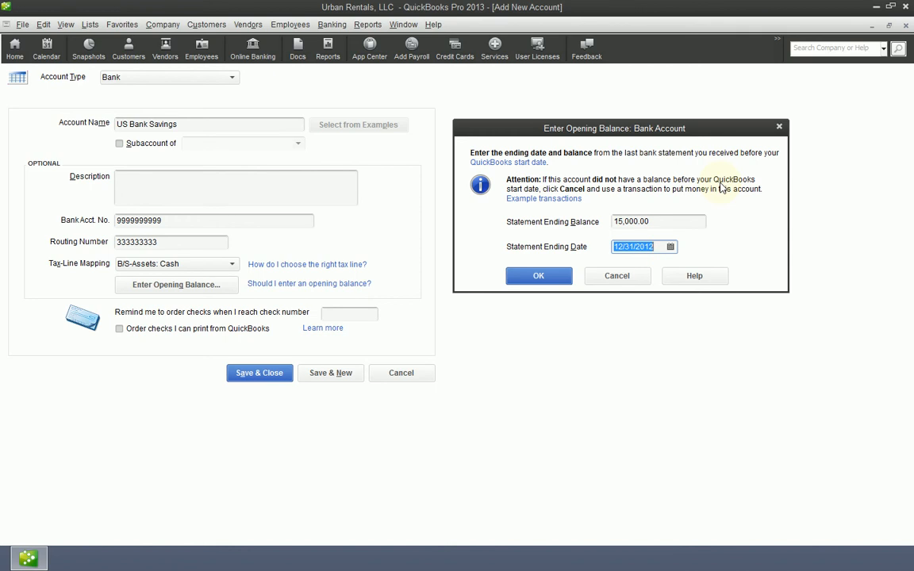
text(12.31.12)
key(Tab)
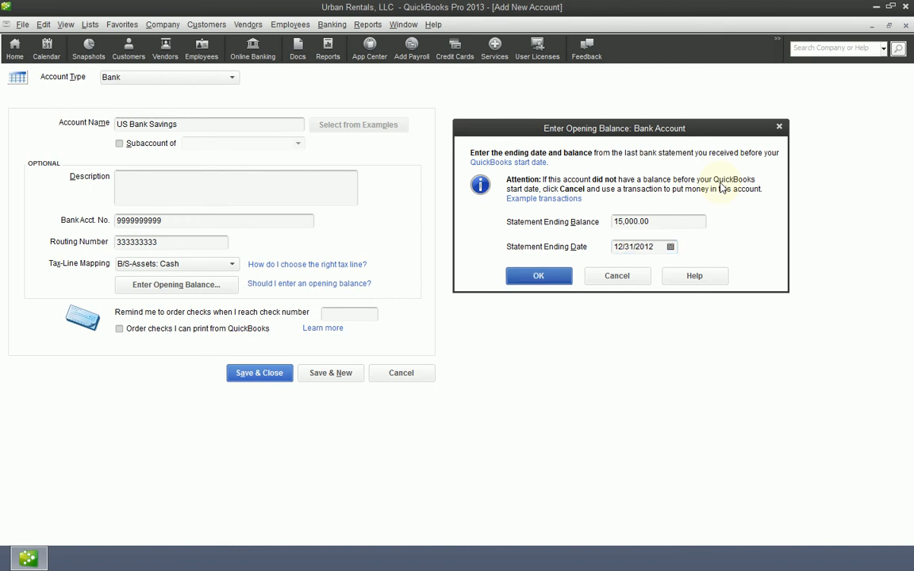
key(shift+Tab)
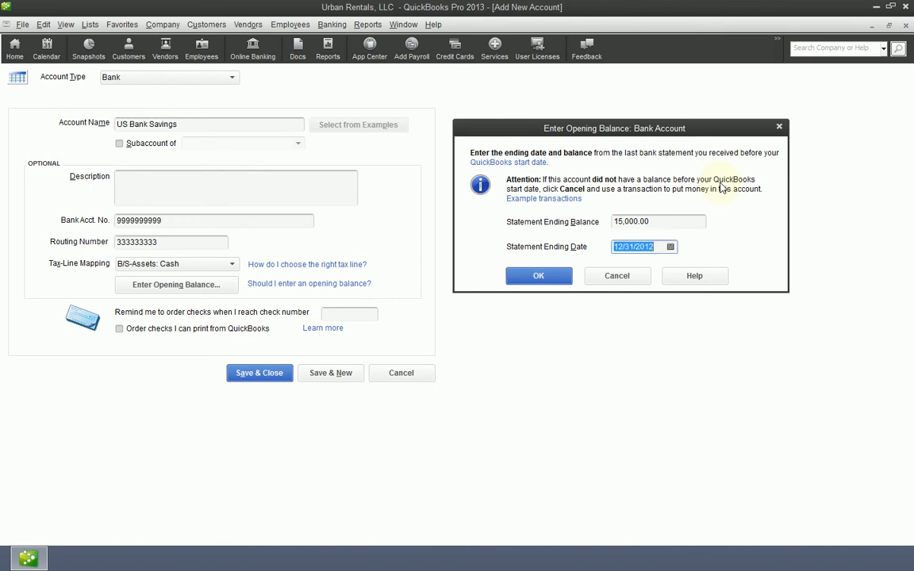
key(shift+Tab)
key(Tab)
click(671, 247)
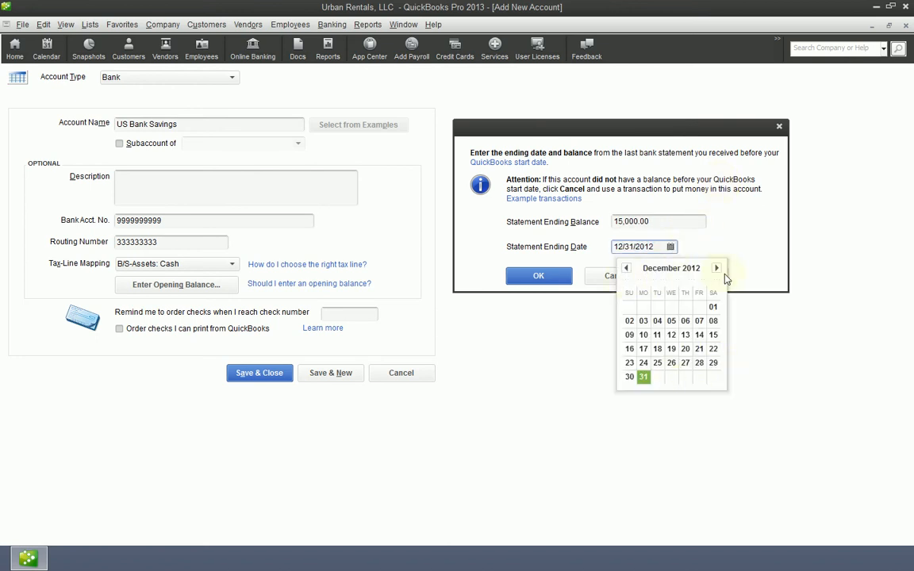
click(717, 268)
click(717, 268)
click(626, 268)
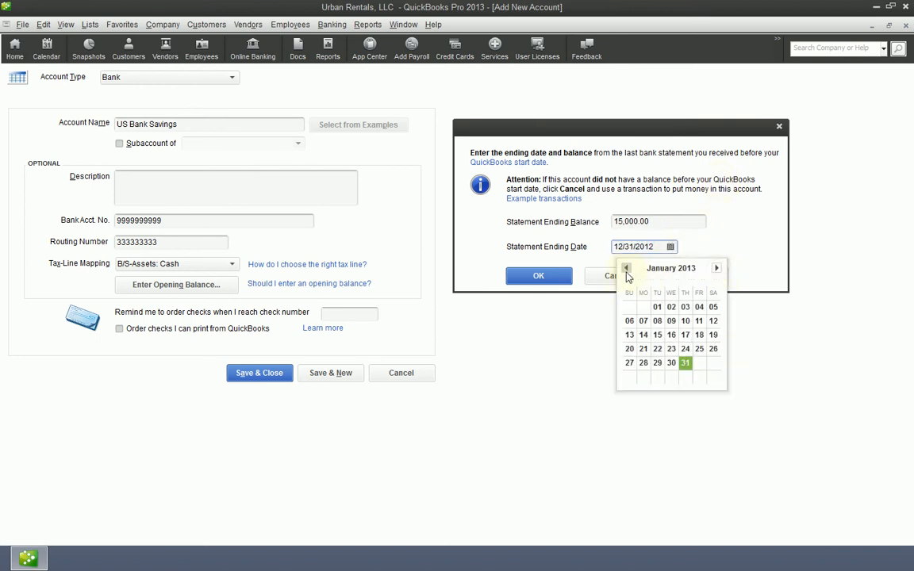
click(626, 269)
click(678, 224)
Step: Set the opening balance's statement ending date to 12/31/2012
key(Tab)
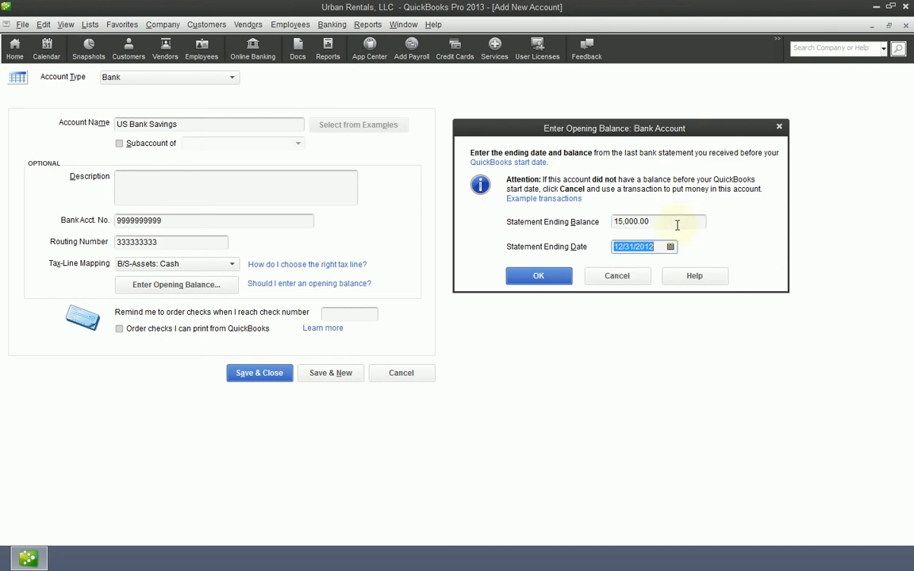
text(12.31.2012)
key(Tab)
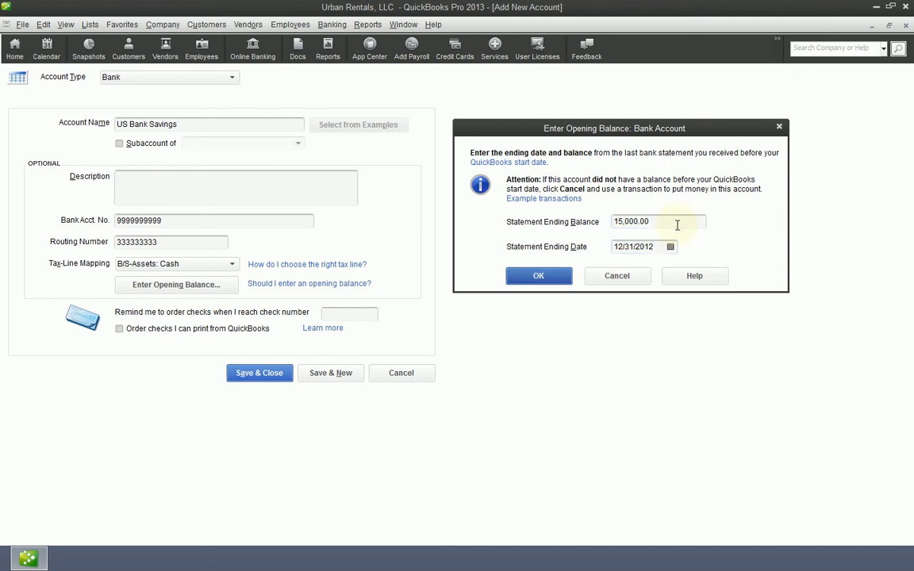
Step: Accept the opening balance of 15,000.00 as of 12/31/2012 and save the US Bank Savings account despite its past date
click(520, 276)
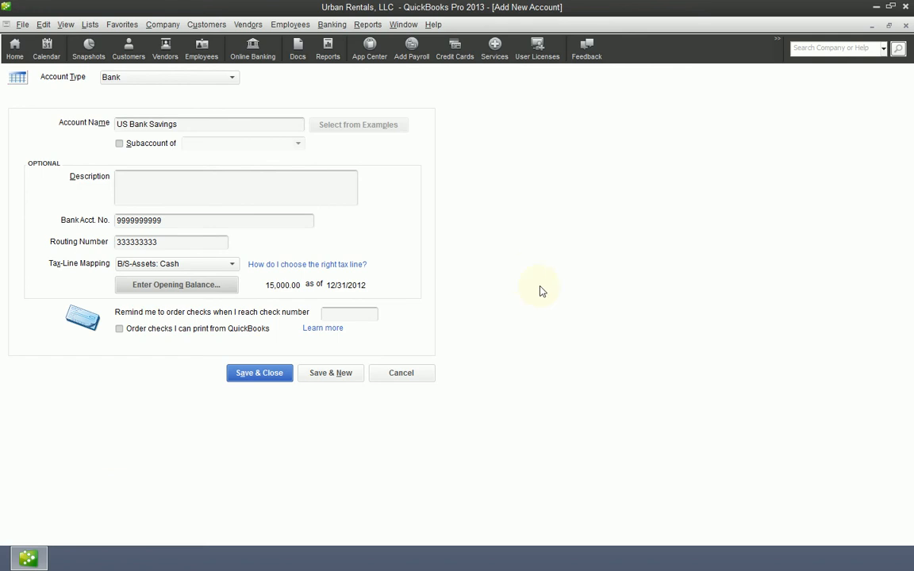
click(243, 378)
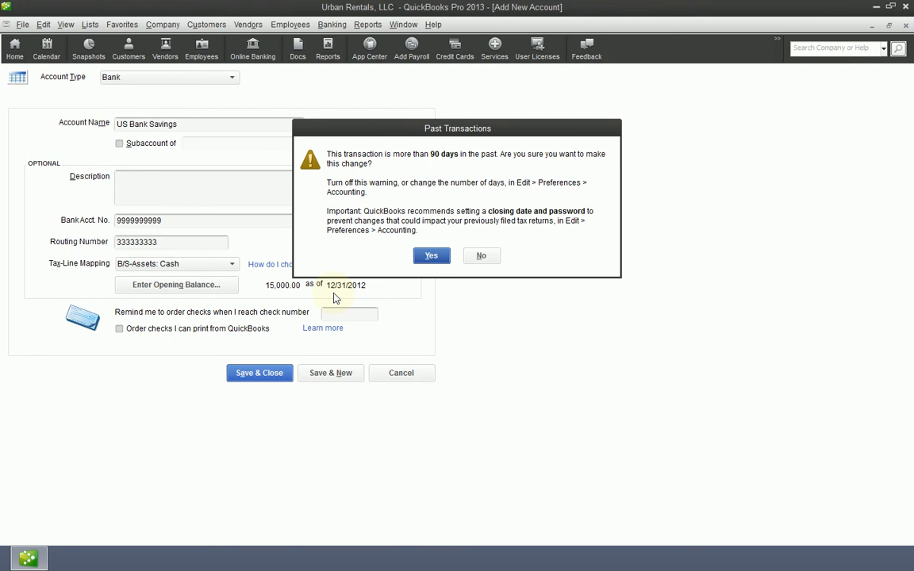
click(438, 263)
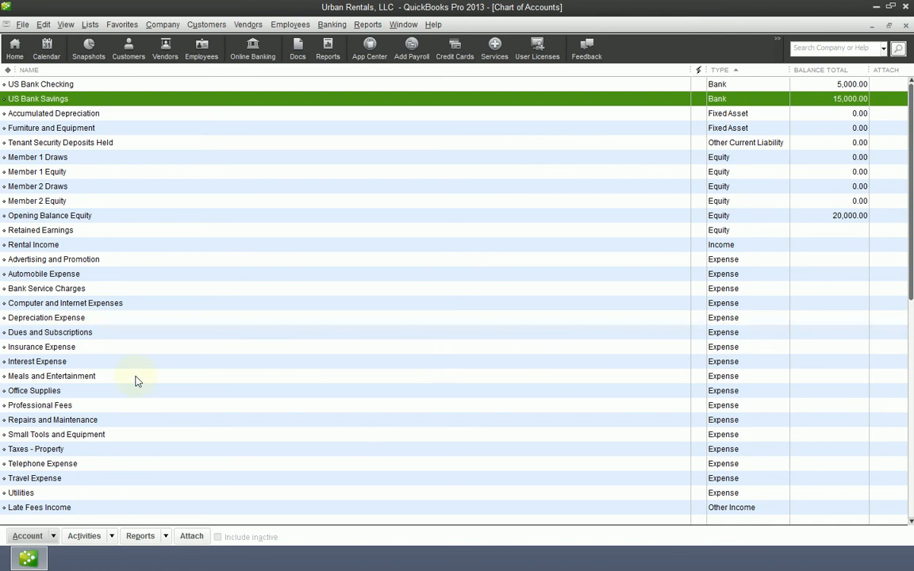
click(53, 536)
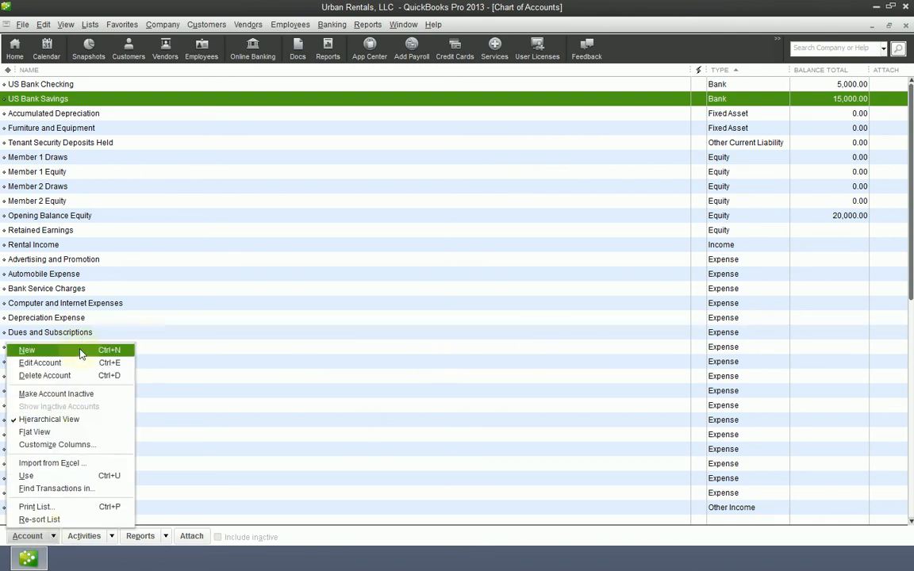
click(385, 564)
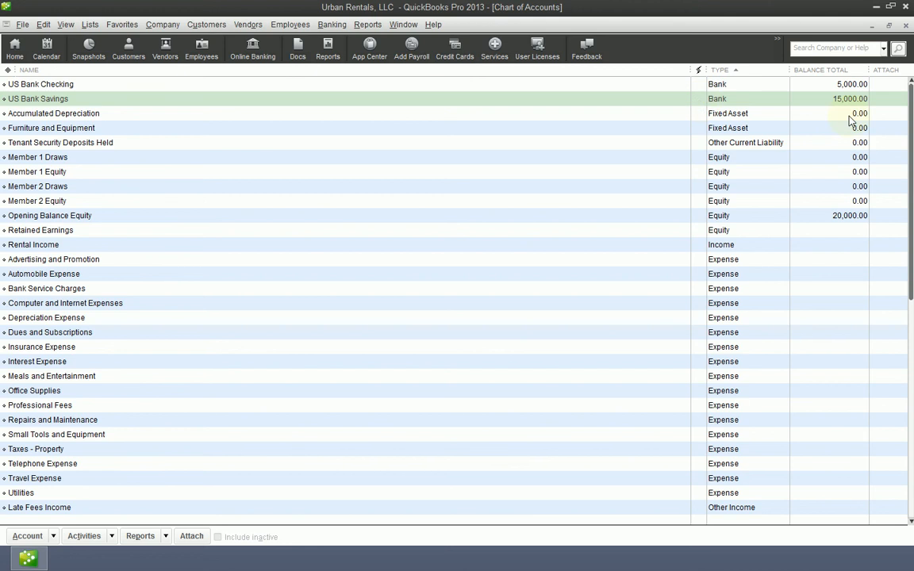
Step: Examine the US Bank Checking and Savings balances, Opening Balance Equity, and the member draws and equity accounts in the chart of accounts
click(776, 113)
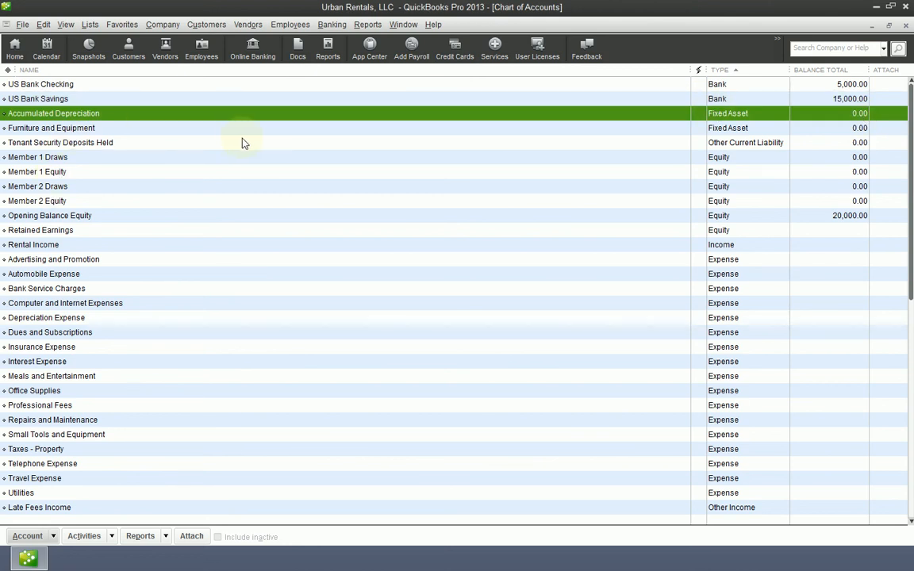
click(83, 85)
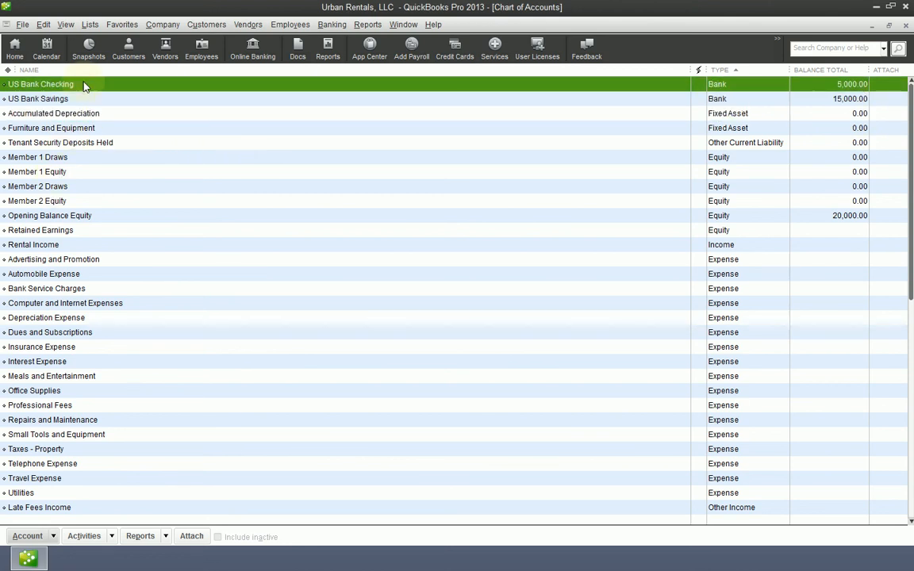
click(87, 98)
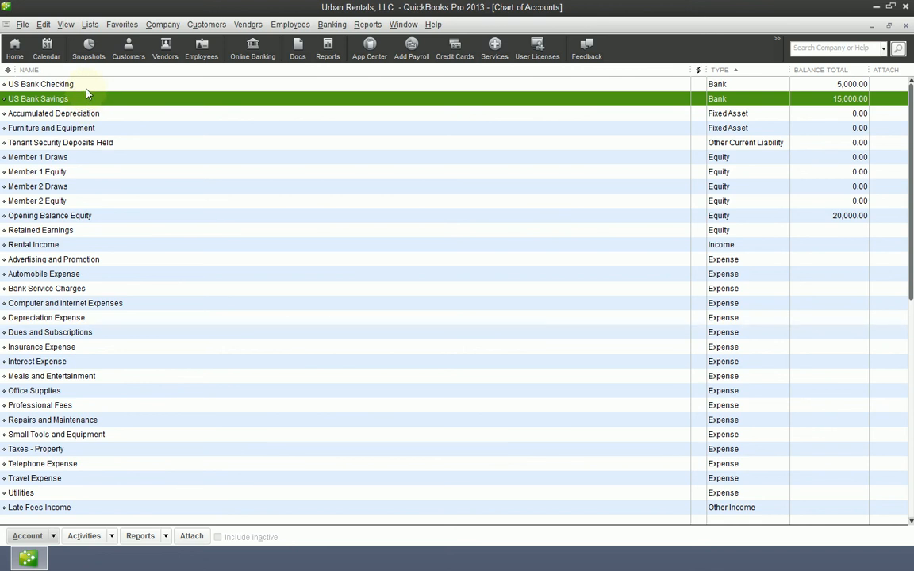
click(123, 222)
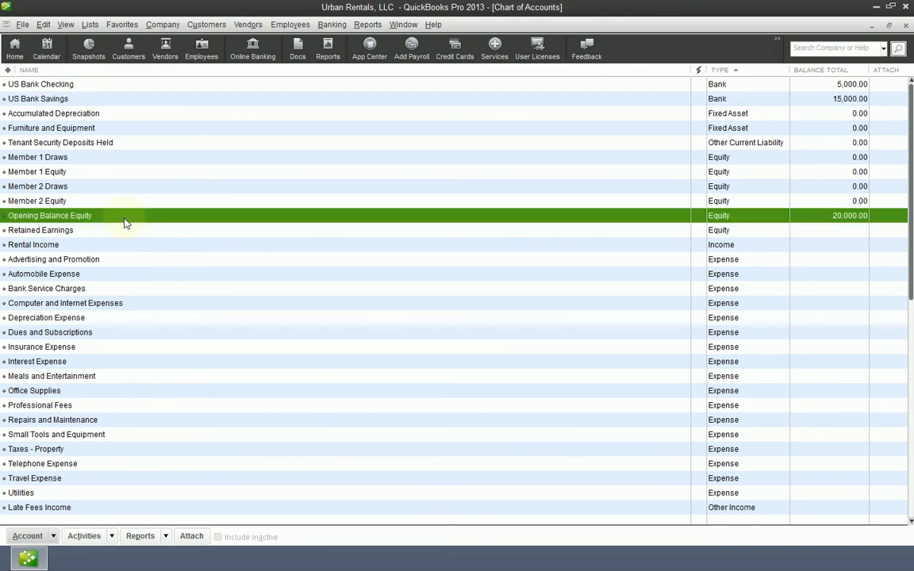
click(80, 159)
click(81, 172)
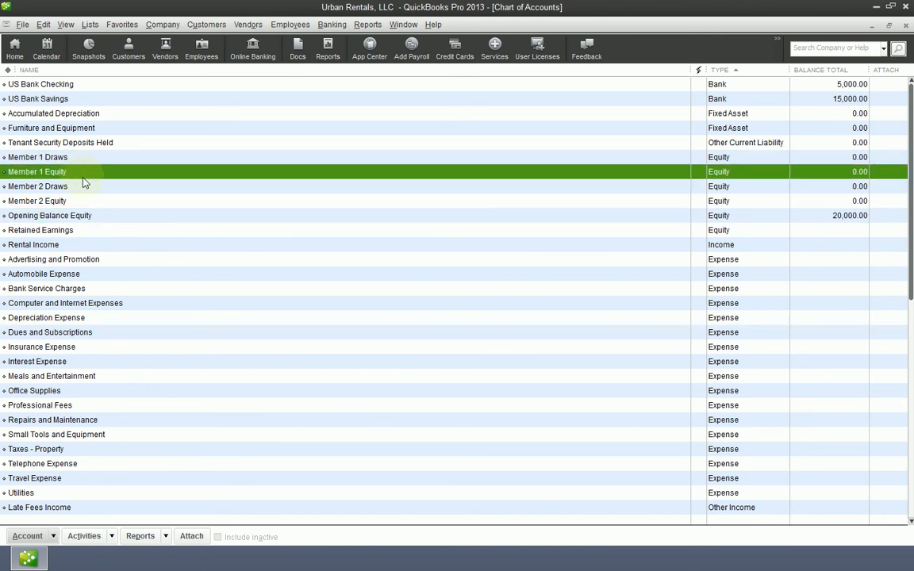
click(81, 187)
click(82, 203)
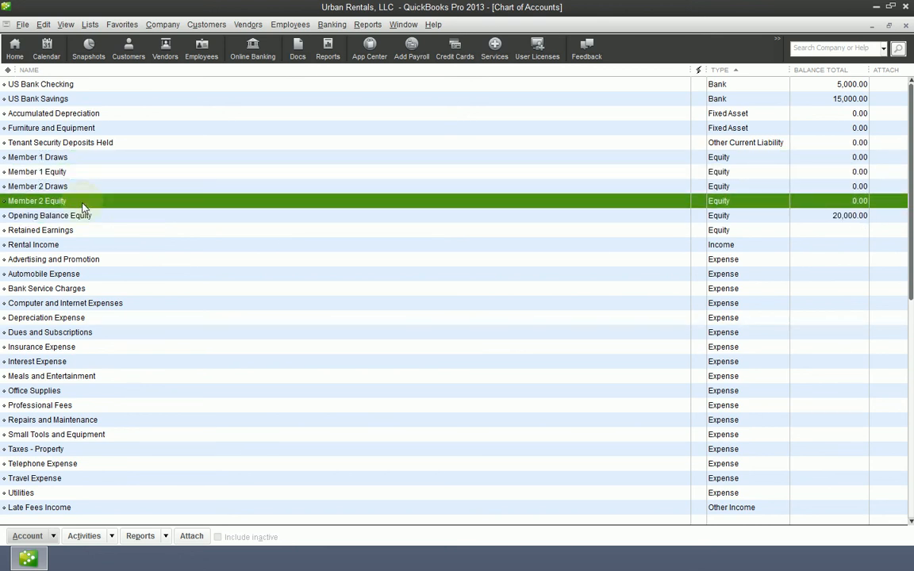